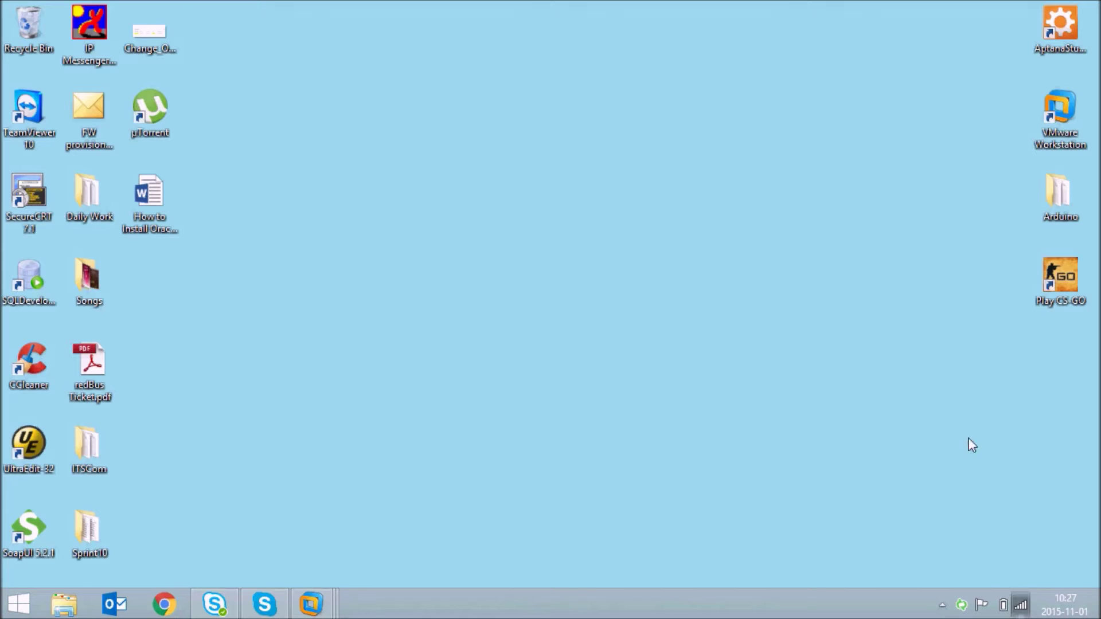
- Check which Wi-Fi network is connected, then load 192.168.1.1 in Chrome
{"action": "left_click", "coordinate": [1018, 606]}
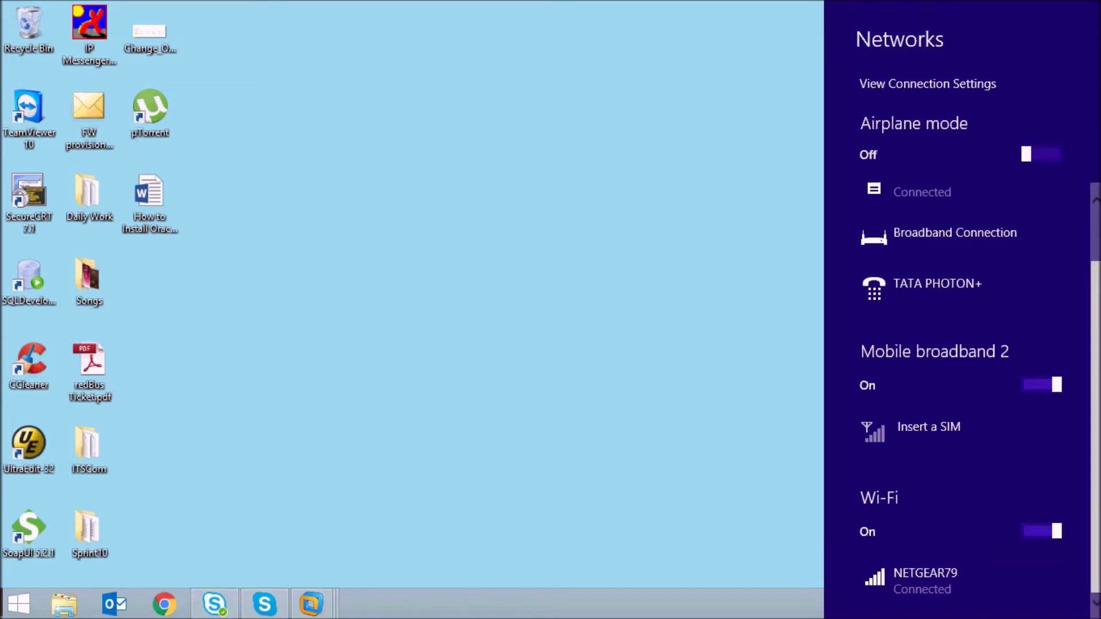
{"action": "left_click", "coordinate": [623, 407]}
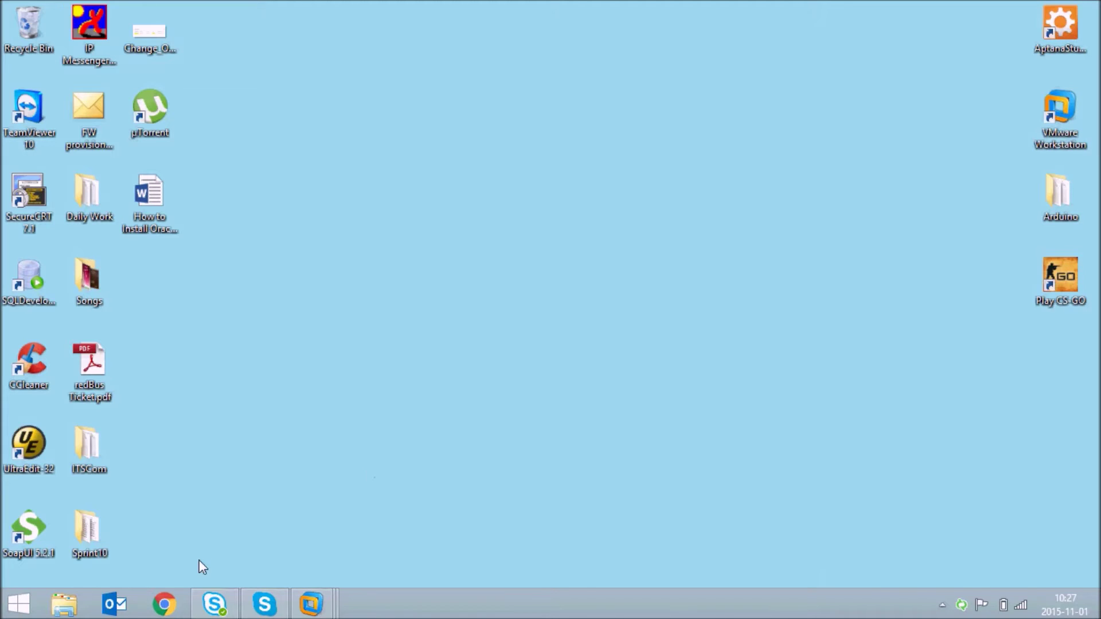
{"action": "left_click", "coordinate": [162, 606]}
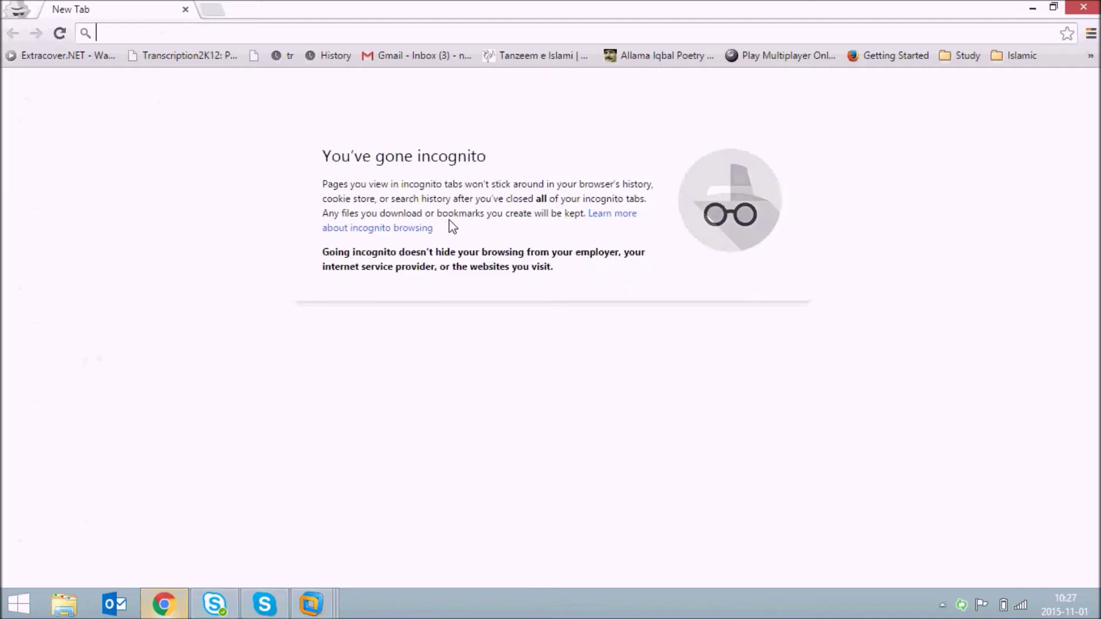
{"action": "type", "text": "192.16"}
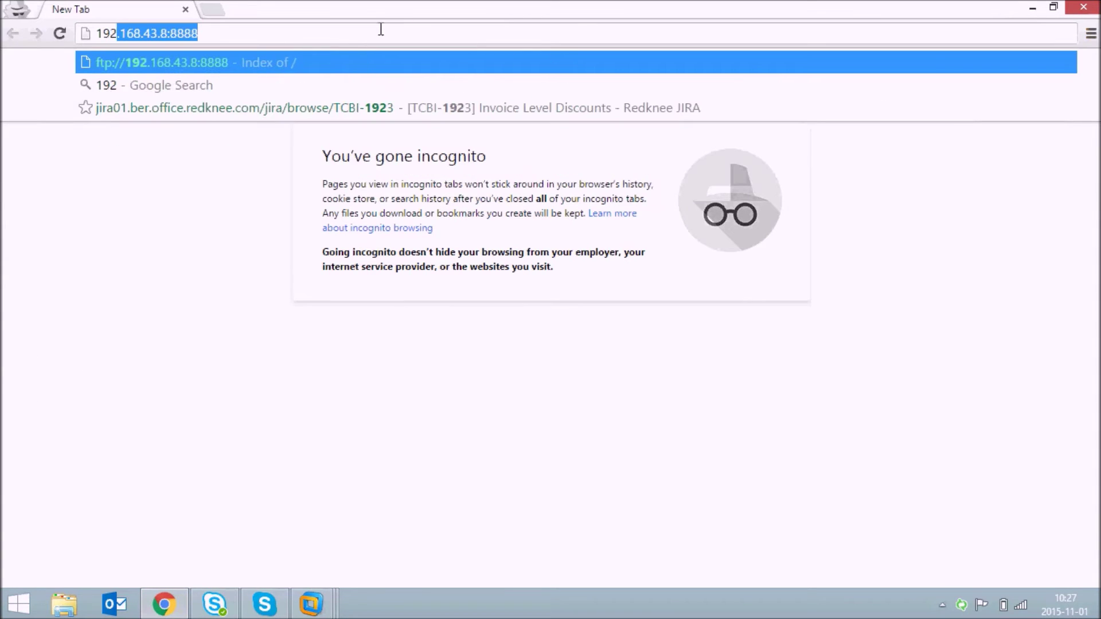
{"action": "type", "text": "8.1.1"}
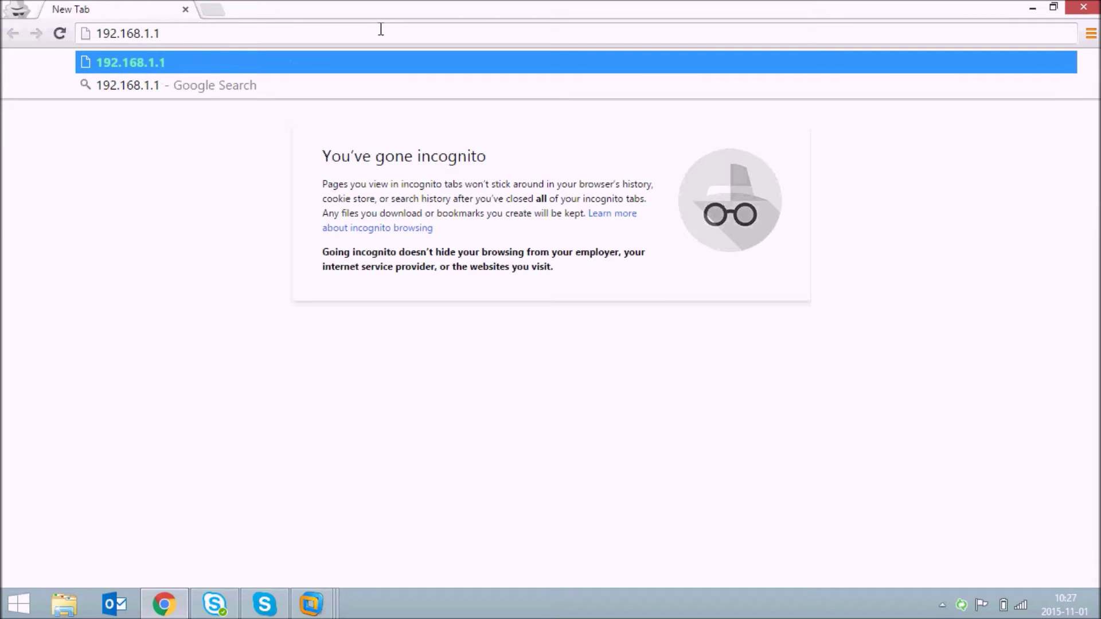
{"action": "key", "text": "Return"}
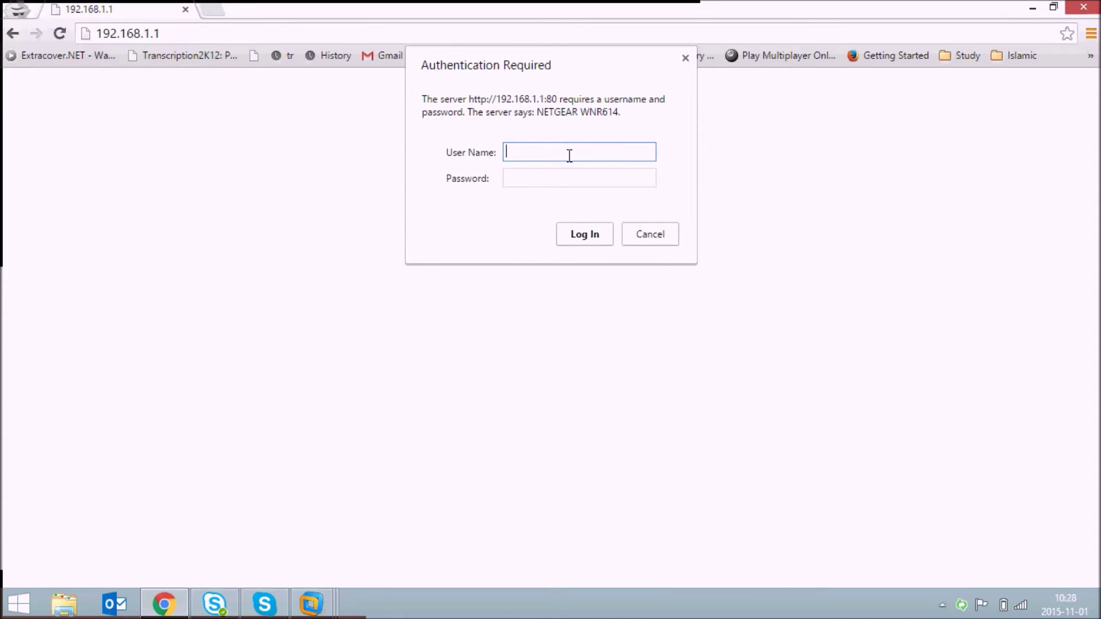
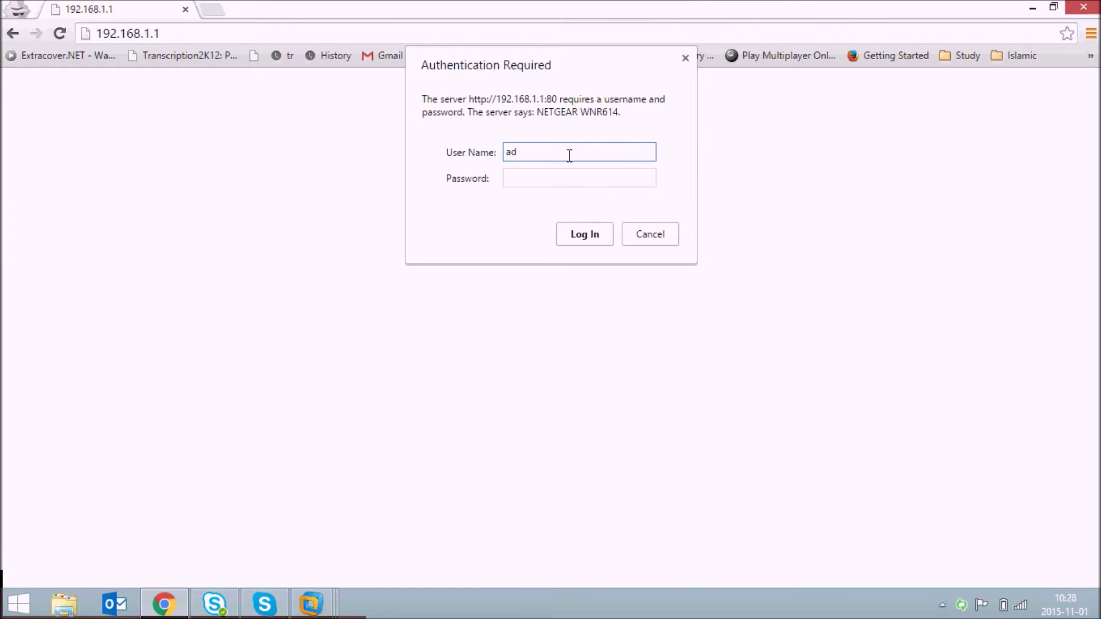
- Log in with the admin user name and router password, then switch to ADVANCED
{"action": "key", "text": "Tab"}
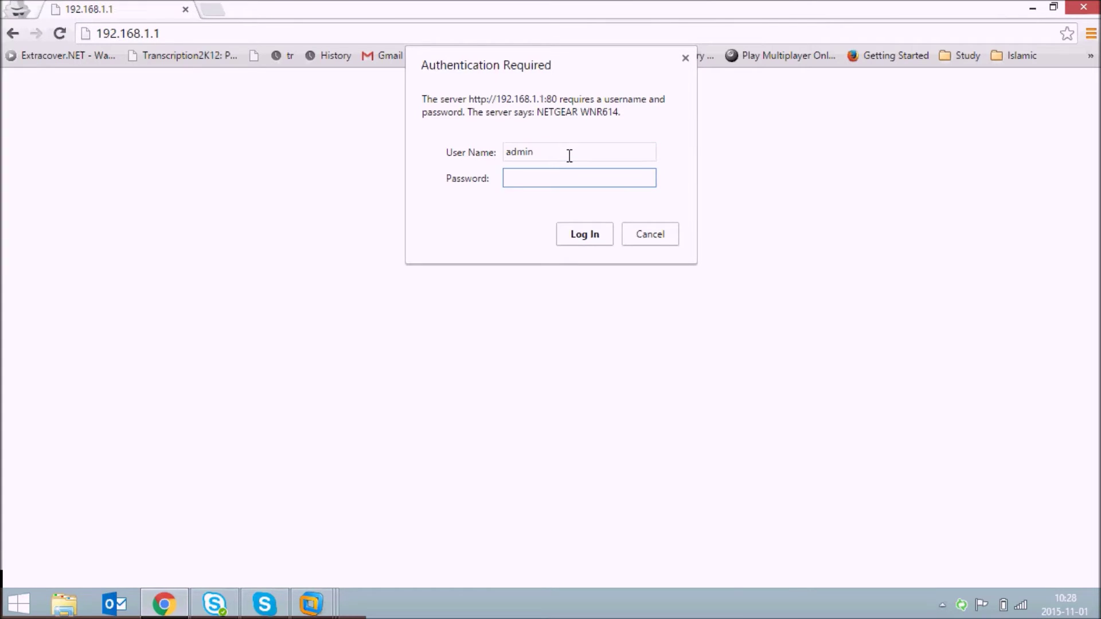
{"action": "left_click", "coordinate": [584, 234]}
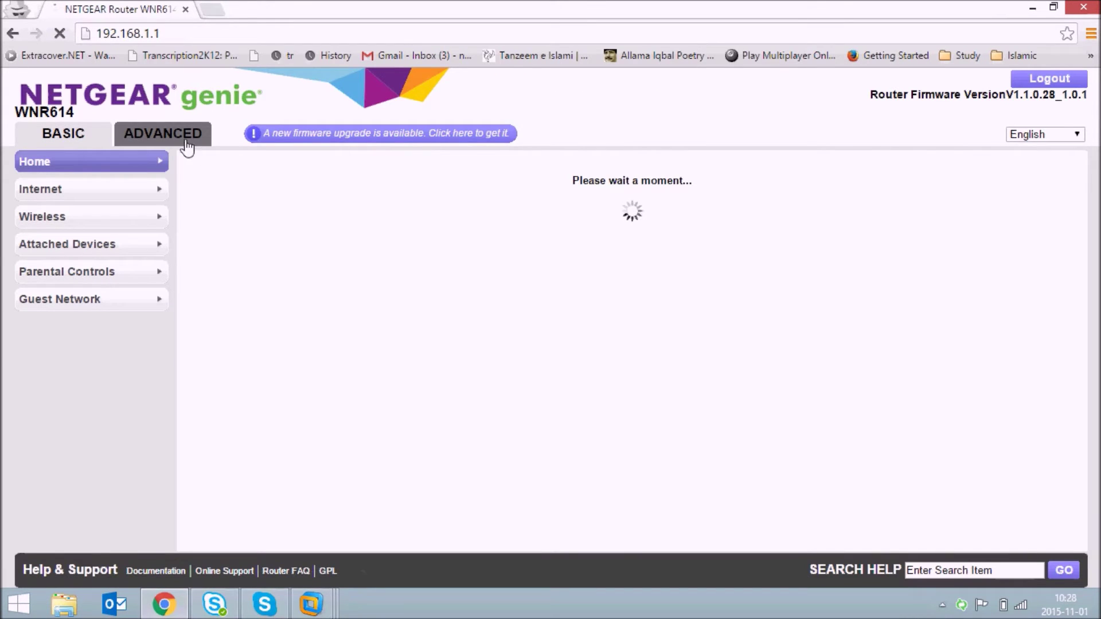
{"action": "left_click", "coordinate": [179, 143]}
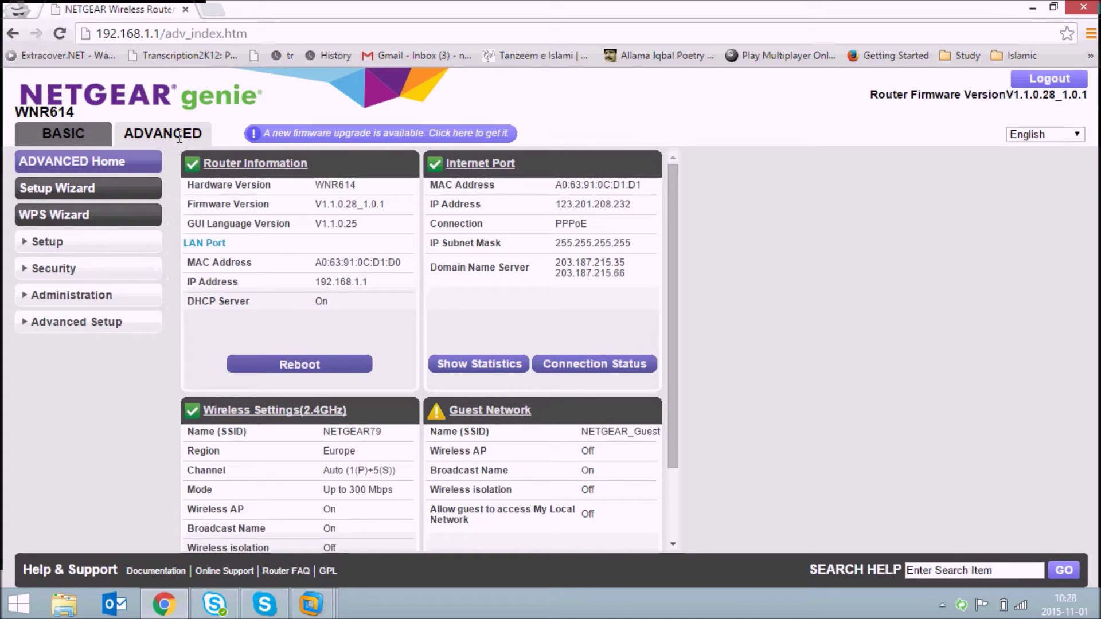
- Run the Setup Wizard in manual mode and answer Yes to the login prompt
{"action": "left_click", "coordinate": [95, 194]}
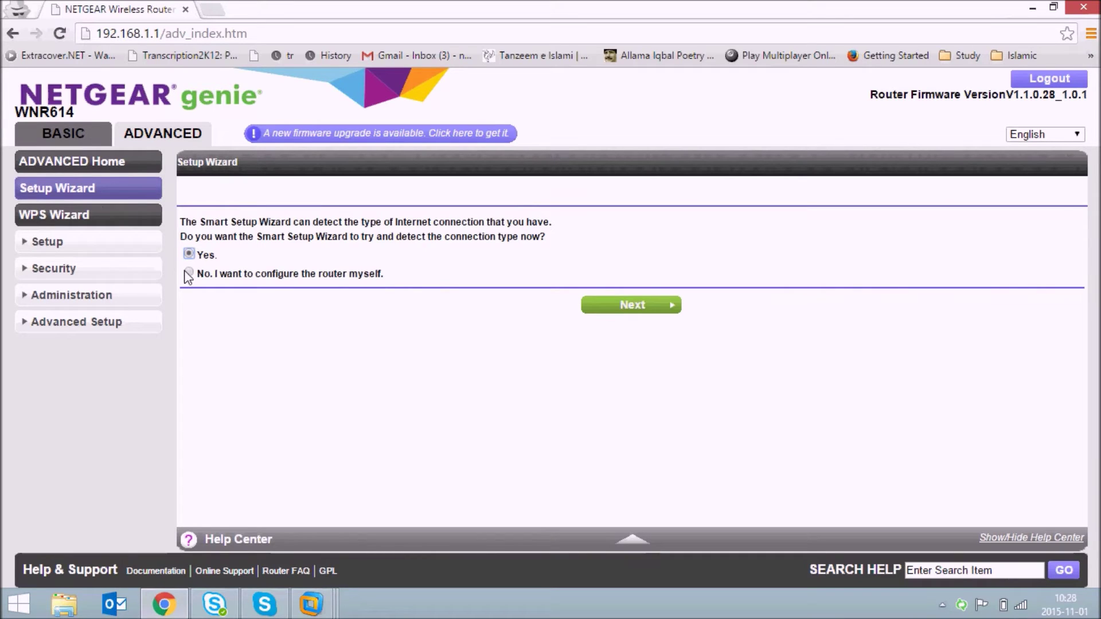
{"action": "left_click", "coordinate": [189, 272]}
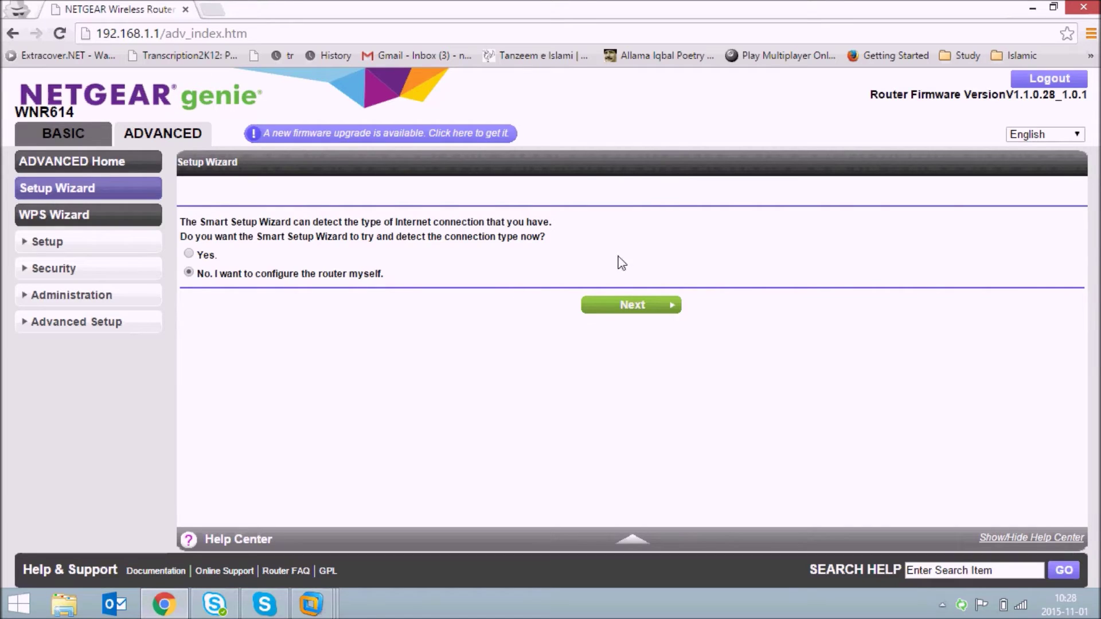
{"action": "left_click", "coordinate": [630, 306]}
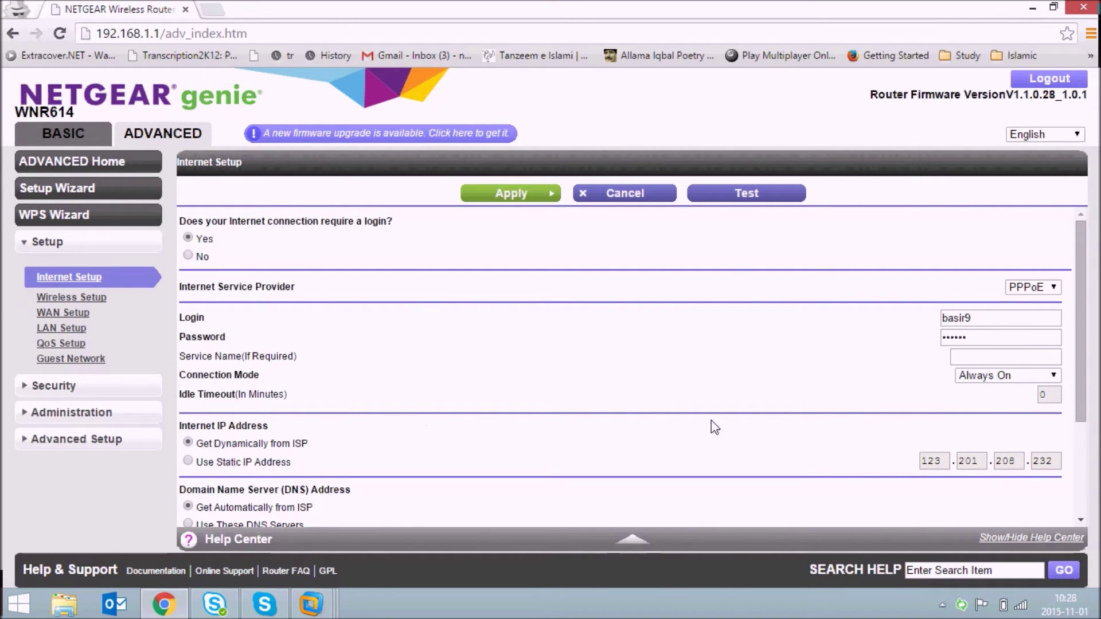
{"action": "left_click", "coordinate": [188, 238]}
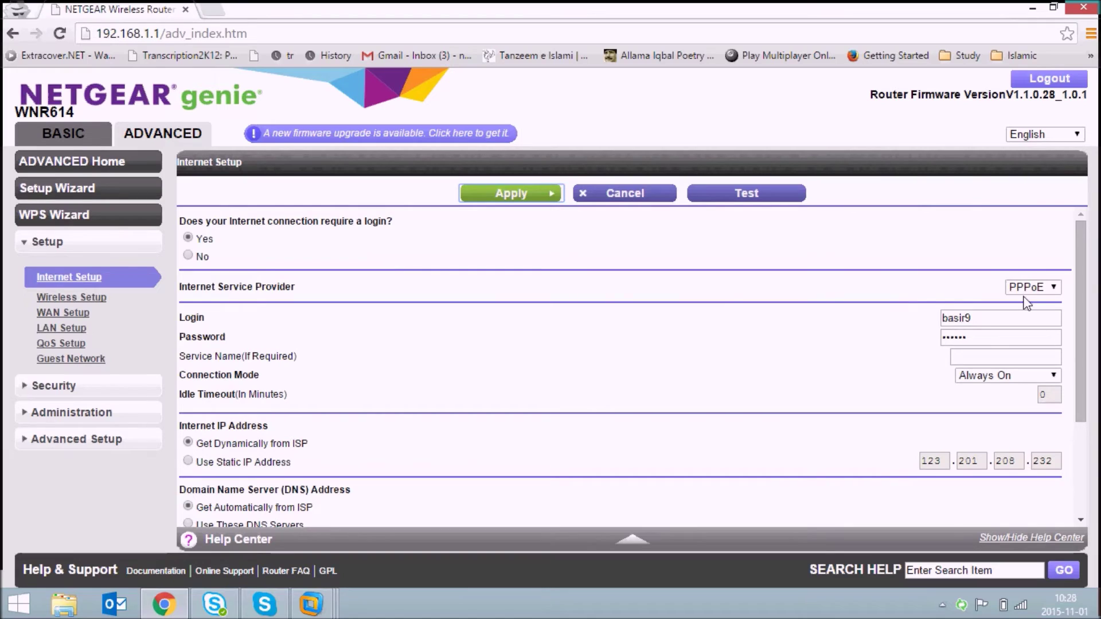
- Keep PPPoE as the ISP type and review the stored login name and password
{"action": "left_click", "coordinate": [1040, 288]}
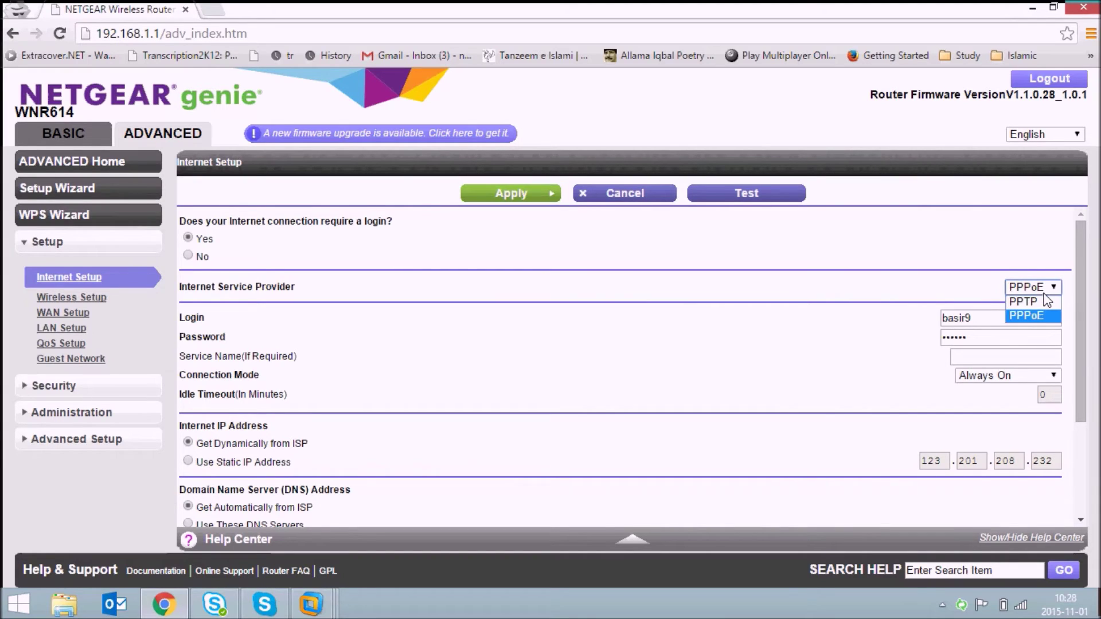
{"action": "left_click", "coordinate": [1045, 294]}
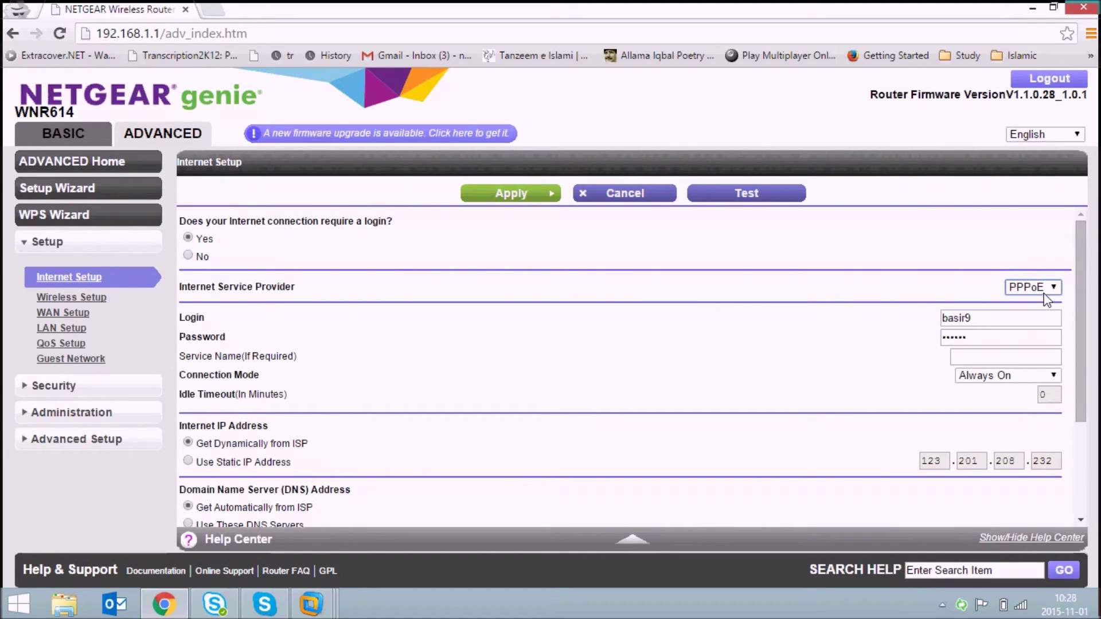
{"action": "double_click", "coordinate": [1012, 312]}
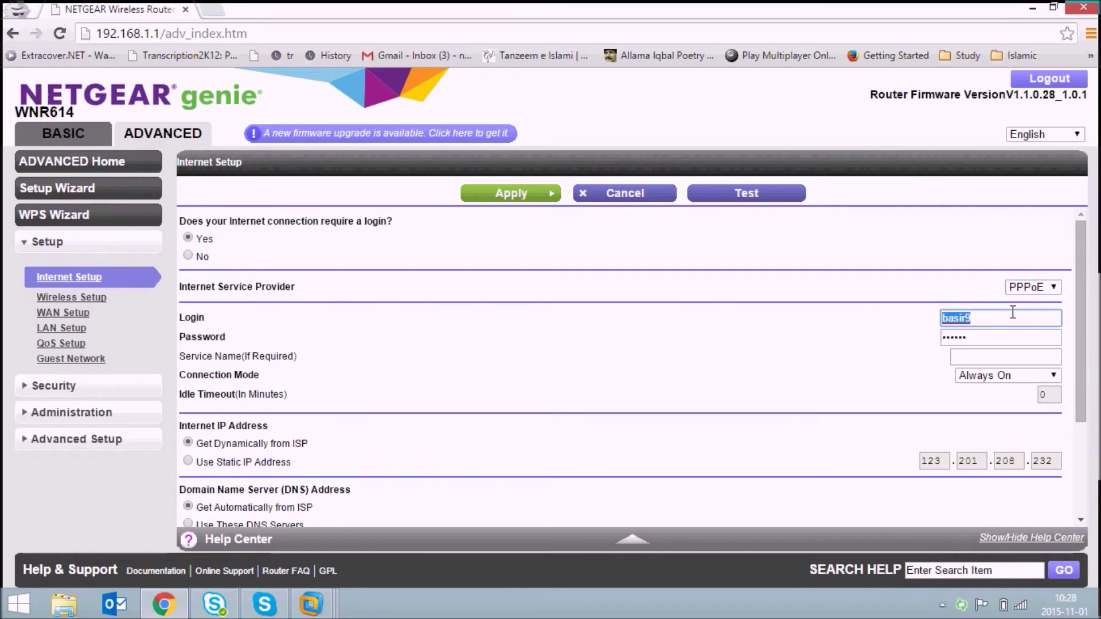
{"action": "double_click", "coordinate": [992, 337]}
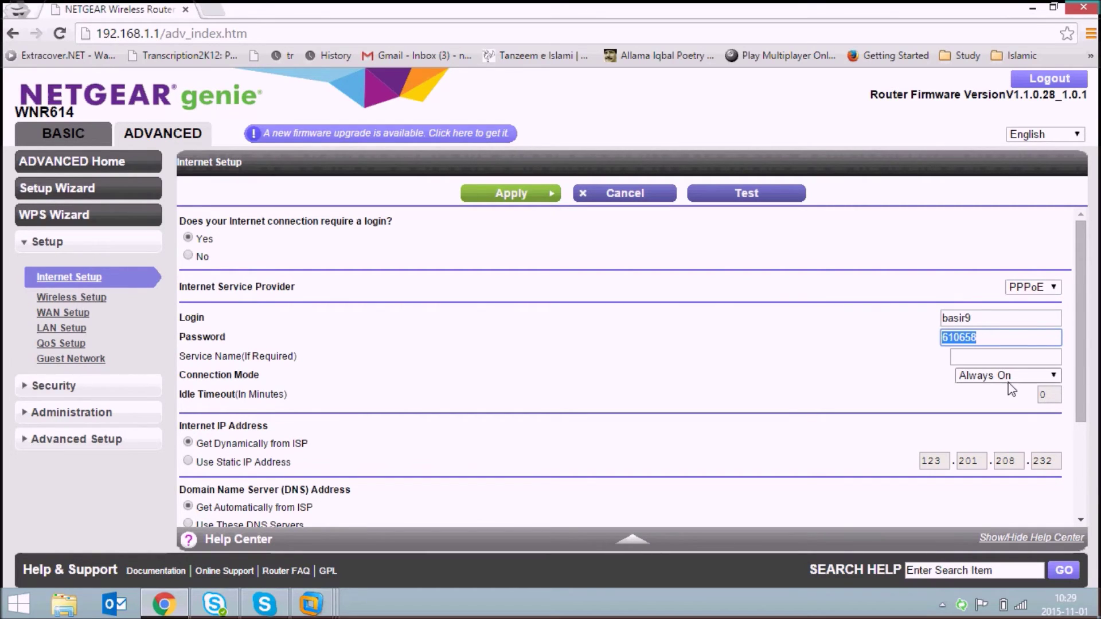
{"action": "left_click", "coordinate": [890, 406]}
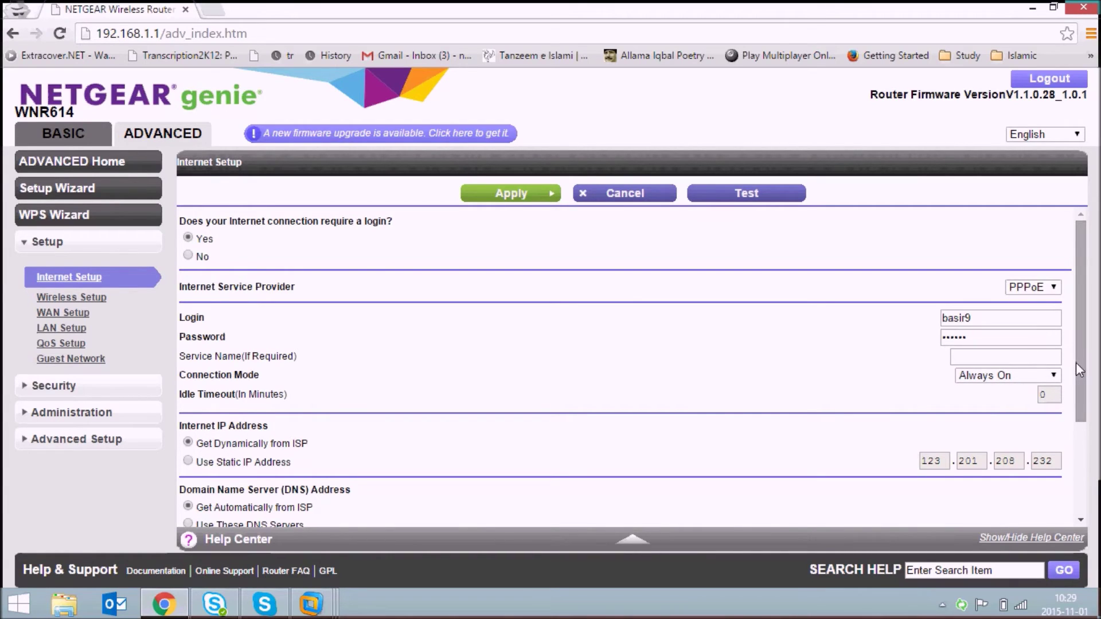
{"action": "scroll", "coordinate": [1080, 363], "scroll_direction": "down", "scroll_amount": 3}
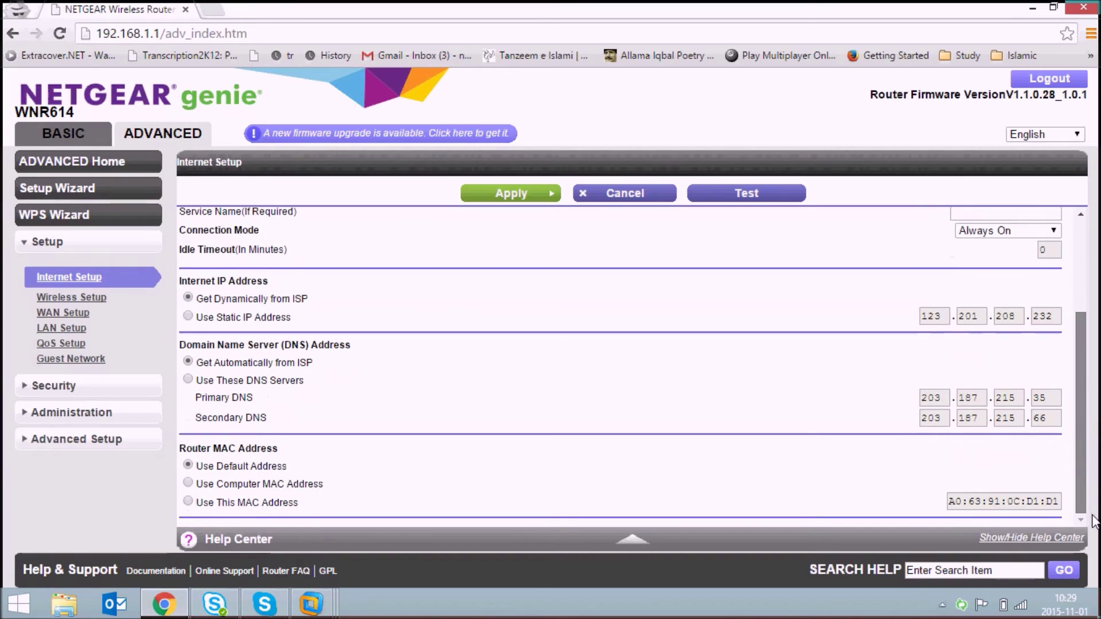
{"action": "left_click_drag", "start_coordinate": [1080, 427], "coordinate": [1074, 336]}
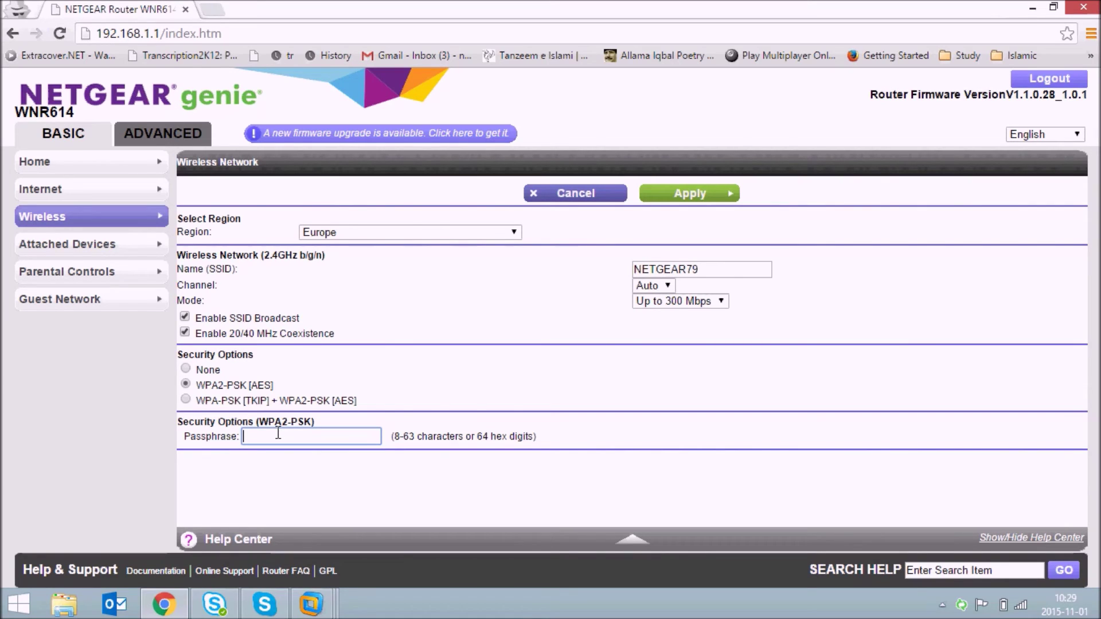
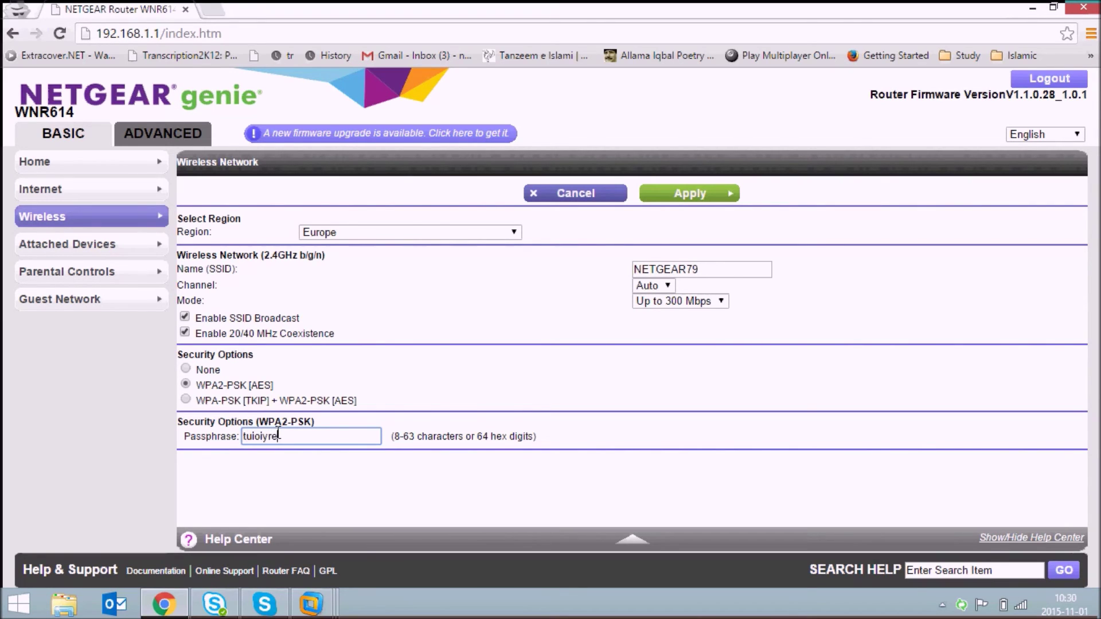
{"action": "key", "text": "BackSpace"}
{"action": "key", "text": "BackSpace"}
{"action": "key", "text": "BackSpace"}
{"action": "key", "text": "BackSpace"}
{"action": "key", "text": "BackSpace"}
{"action": "key", "text": "BackSpace"}
{"action": "key", "text": "BackSpace"}
{"action": "key", "text": "BackSpace"}
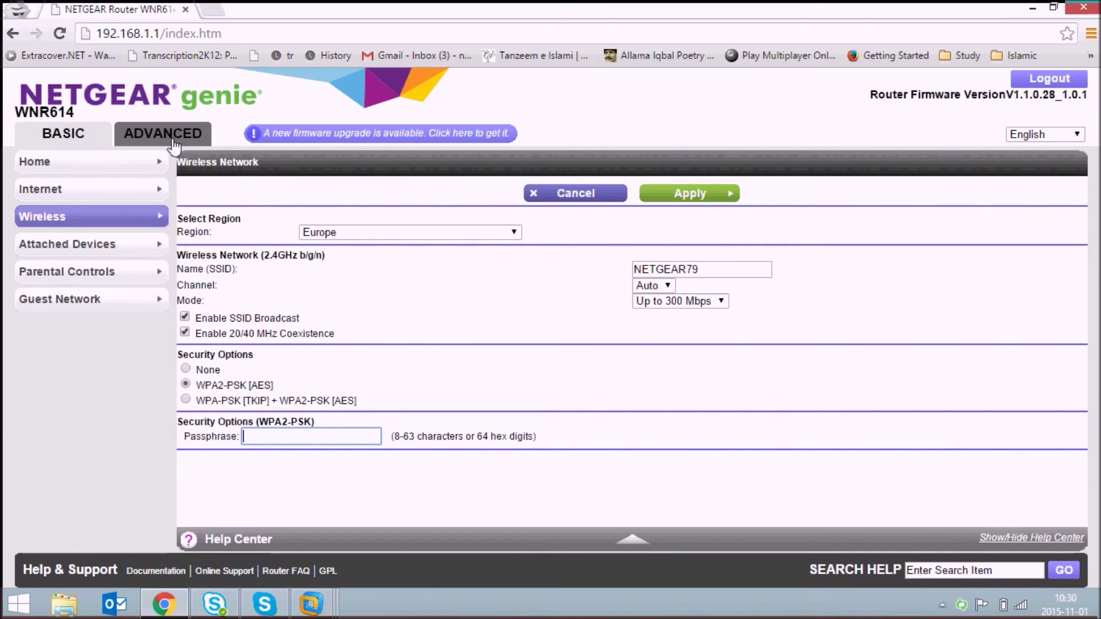
- Go to ADVANCED > Administration > Set Password and focus the Old Password field
{"action": "left_click", "coordinate": [173, 140]}
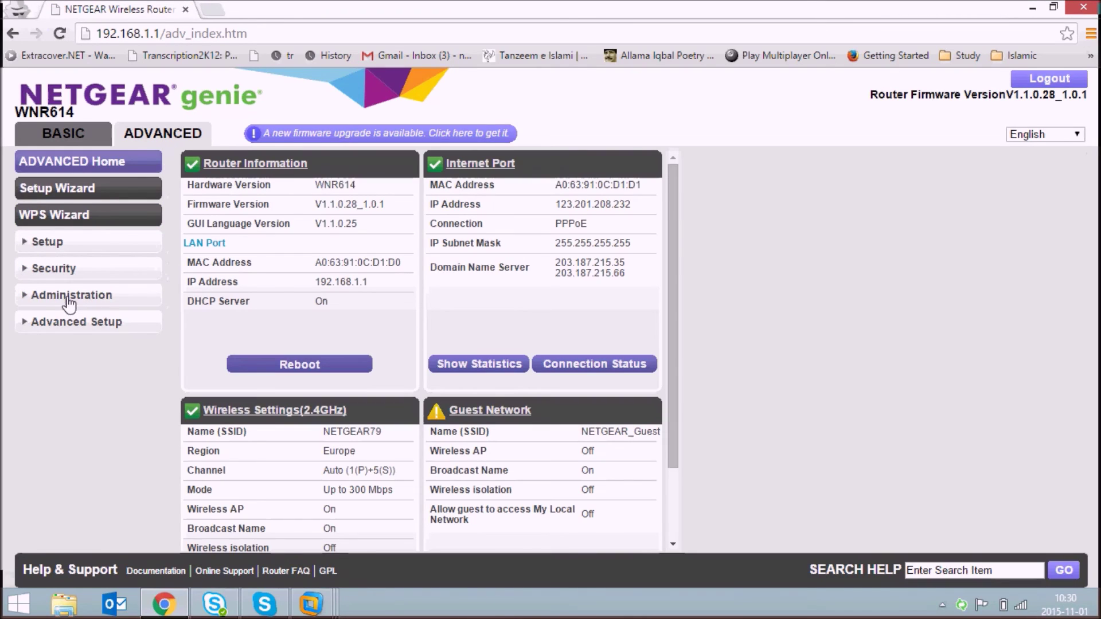
{"action": "left_click", "coordinate": [69, 297]}
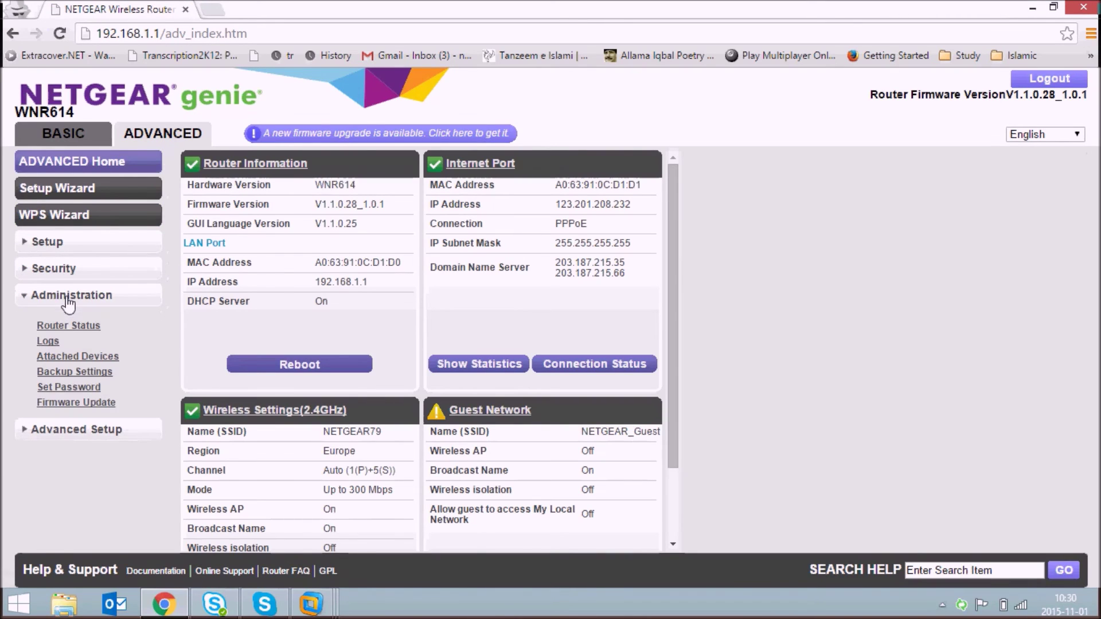
{"action": "left_click", "coordinate": [75, 389]}
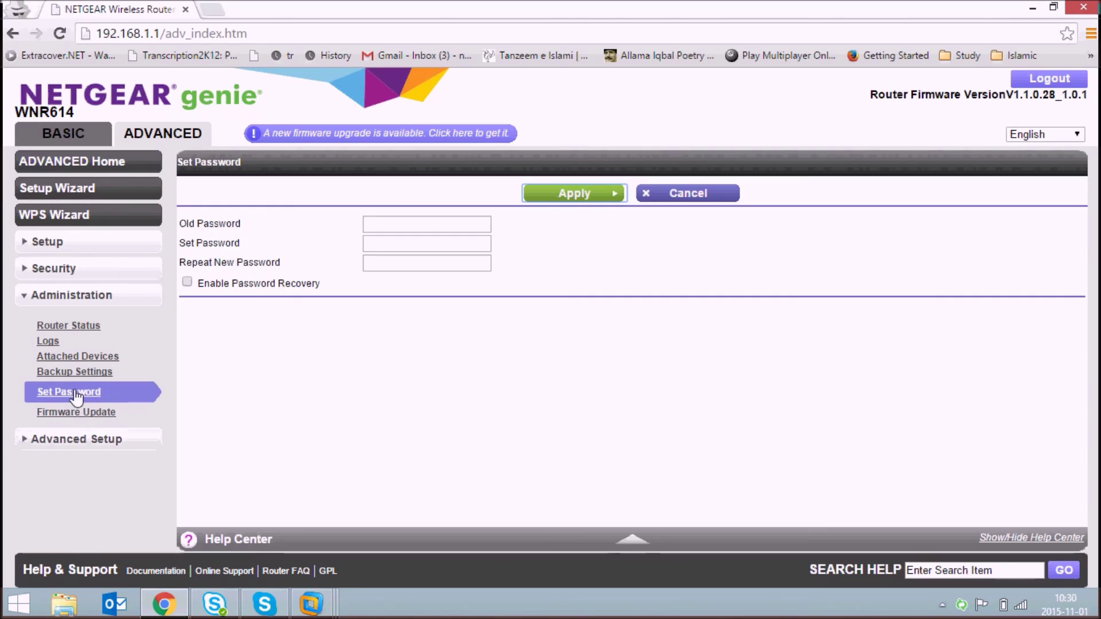
{"action": "left_click", "coordinate": [377, 227]}
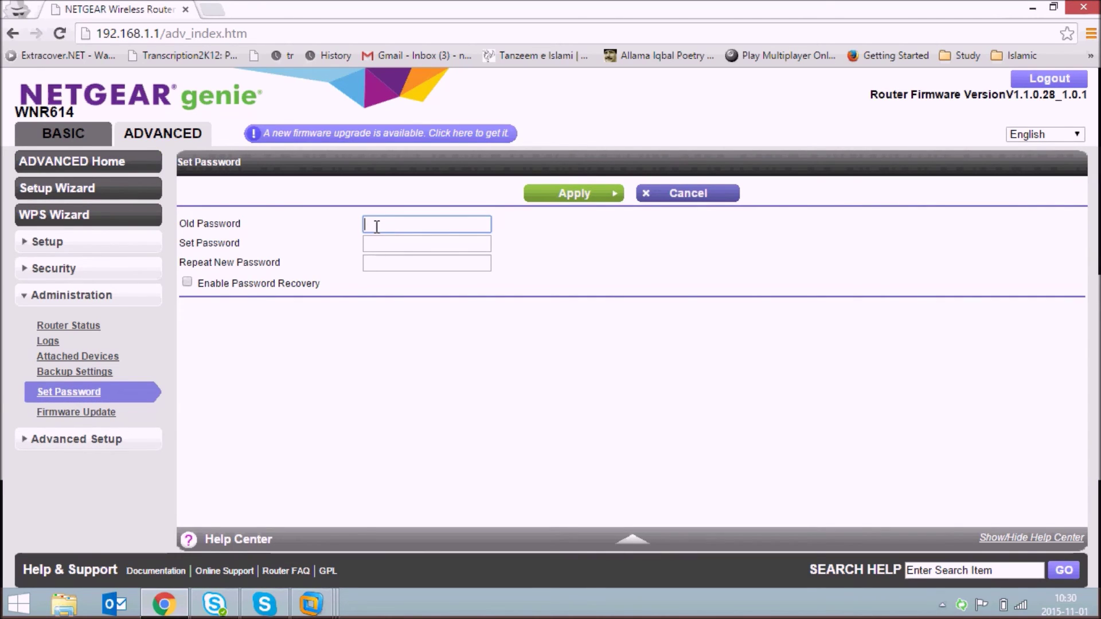